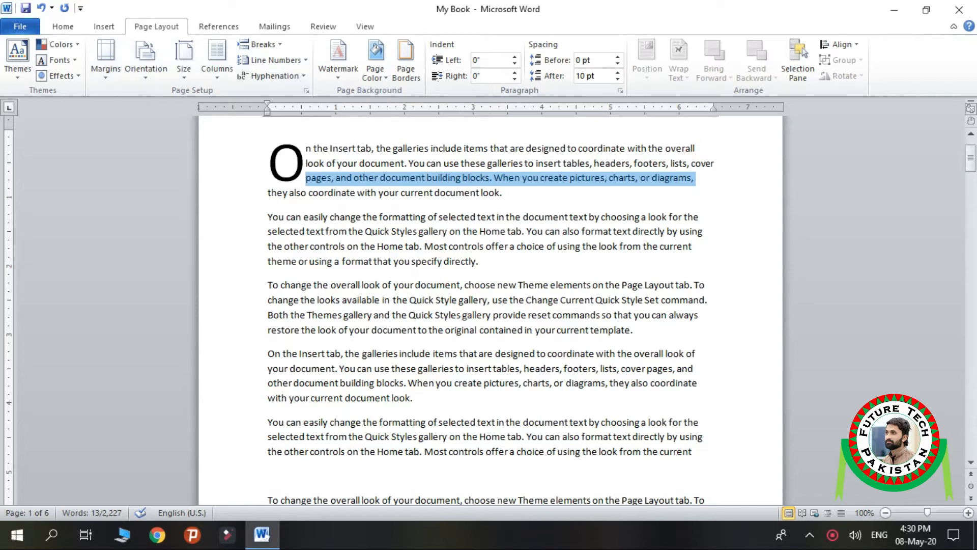
Step: Apply the Narrow margin preset to the document, with 0.5" on all four sides
{"action": "left_click", "coordinate": [479, 262]}
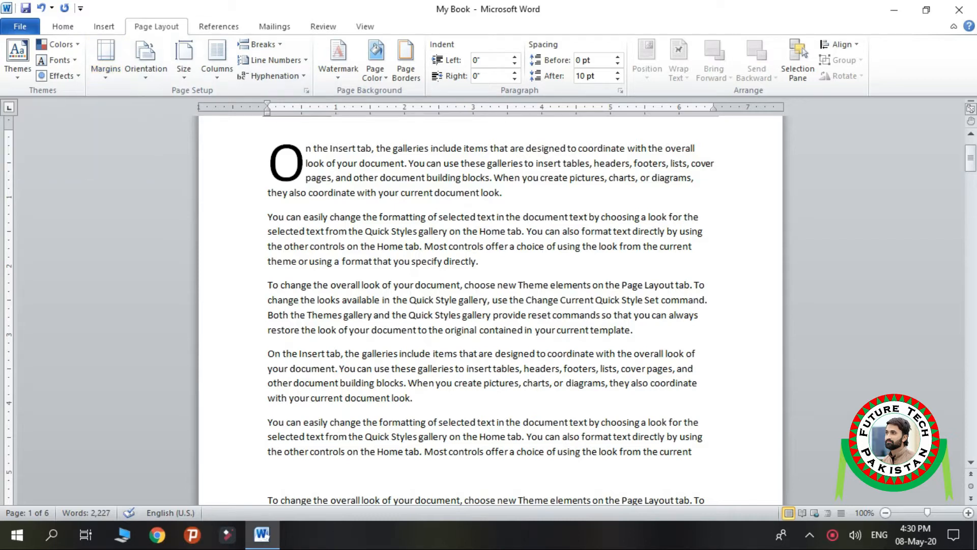
{"action": "scroll", "coordinate": [488, 310], "scroll_direction": "up", "scroll_amount": 2}
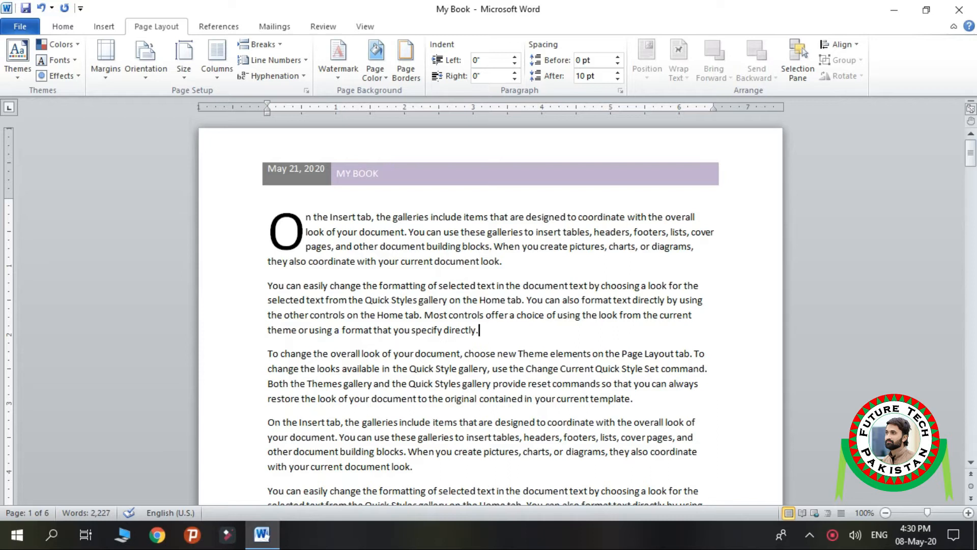
{"action": "scroll", "coordinate": [490, 310], "scroll_direction": "down", "scroll_amount": 7}
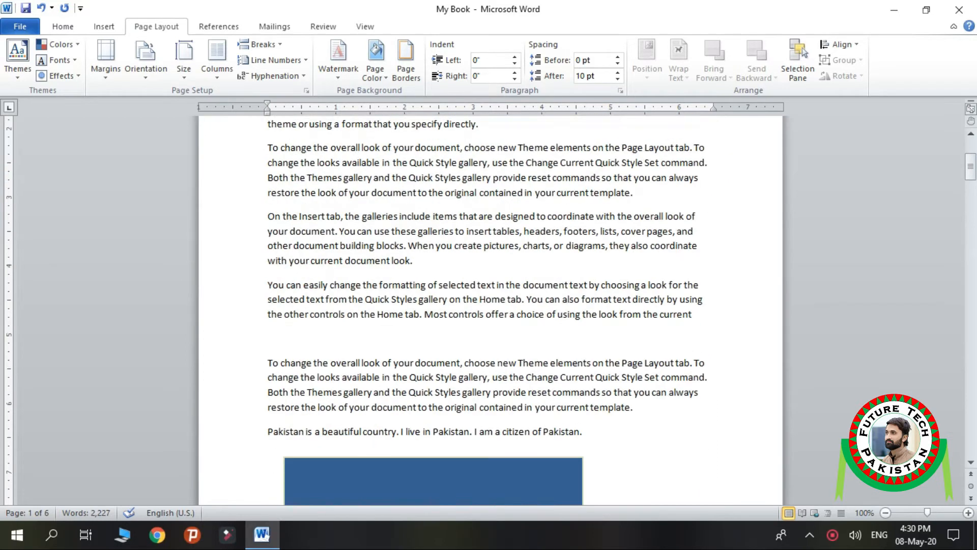
{"action": "scroll", "coordinate": [490, 305], "scroll_direction": "down", "scroll_amount": 7}
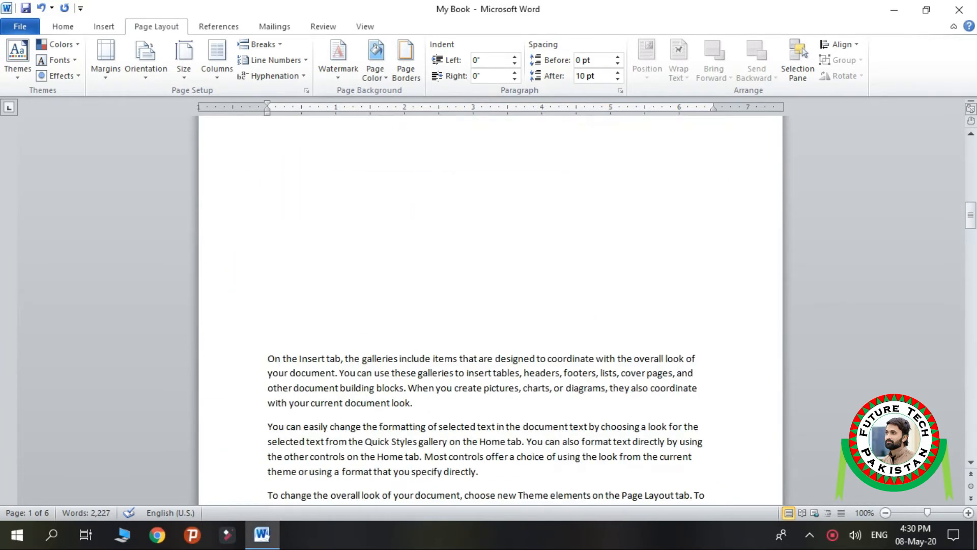
{"action": "scroll", "coordinate": [490, 310], "scroll_direction": "up", "scroll_amount": 12}
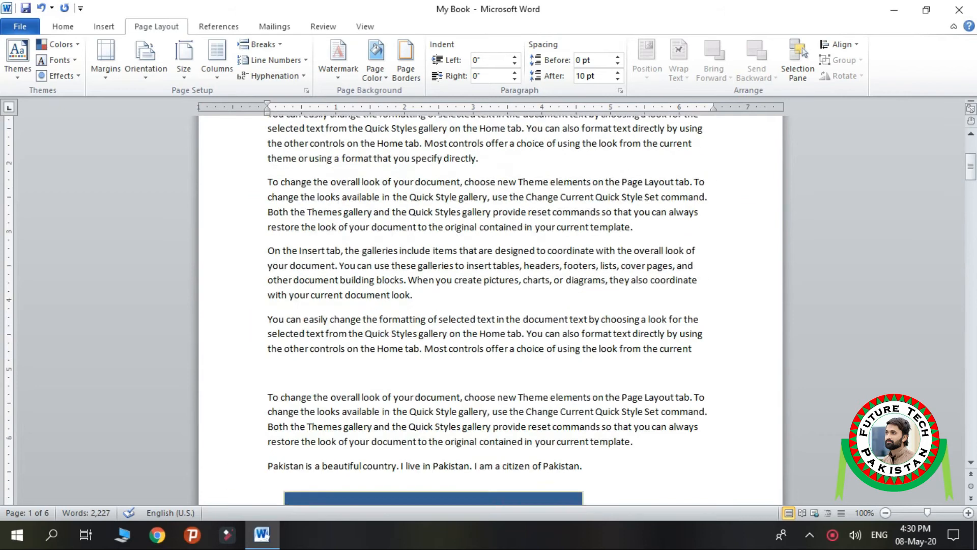
{"action": "scroll", "coordinate": [490, 310], "scroll_direction": "up", "scroll_amount": 2}
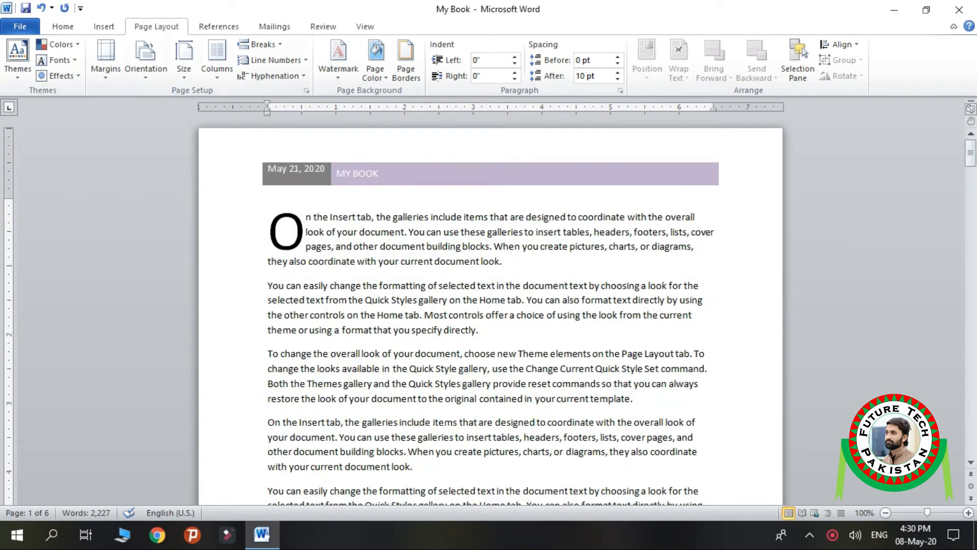
{"action": "left_click", "coordinate": [106, 59]}
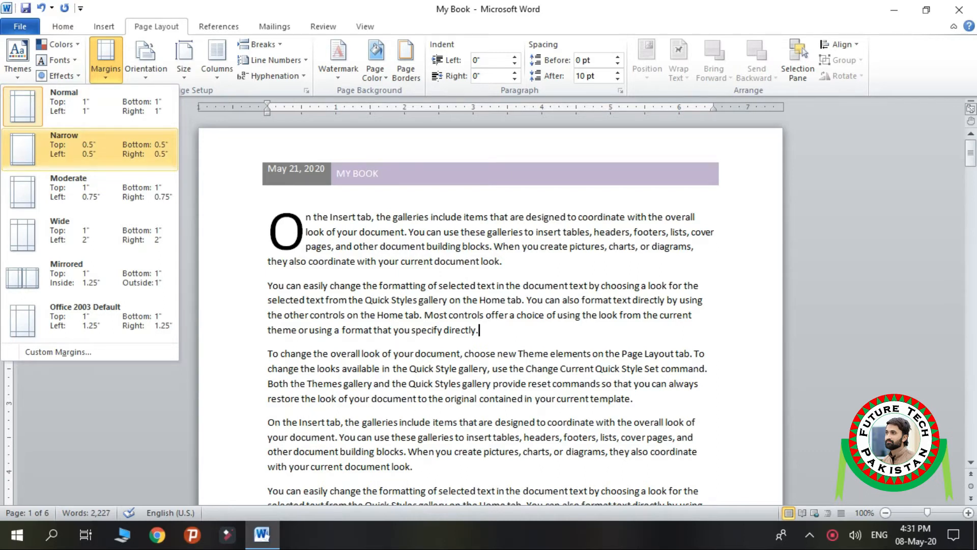
{"action": "left_click", "coordinate": [89, 148]}
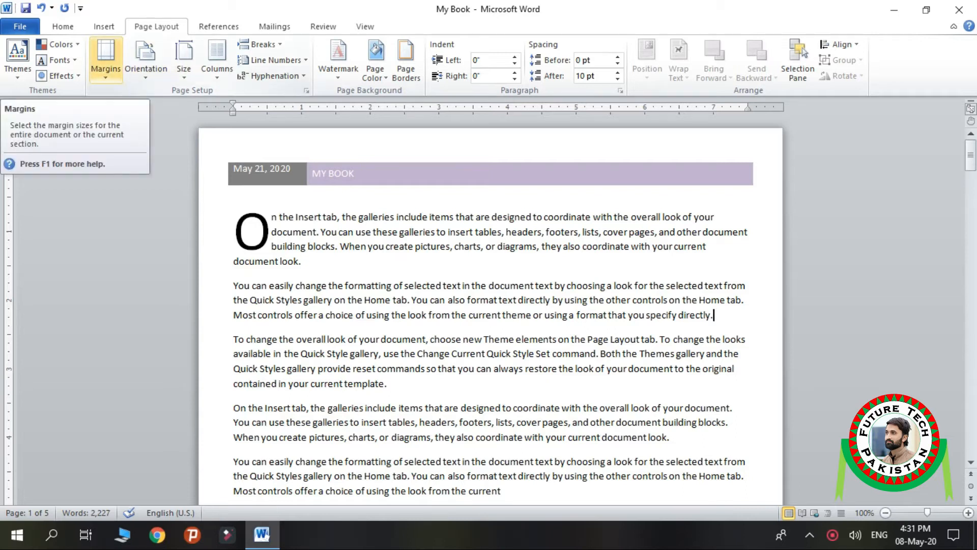
Step: Inspect the custom margin settings in Page Setup and leave them without applying changes
{"action": "left_click", "coordinate": [105, 58]}
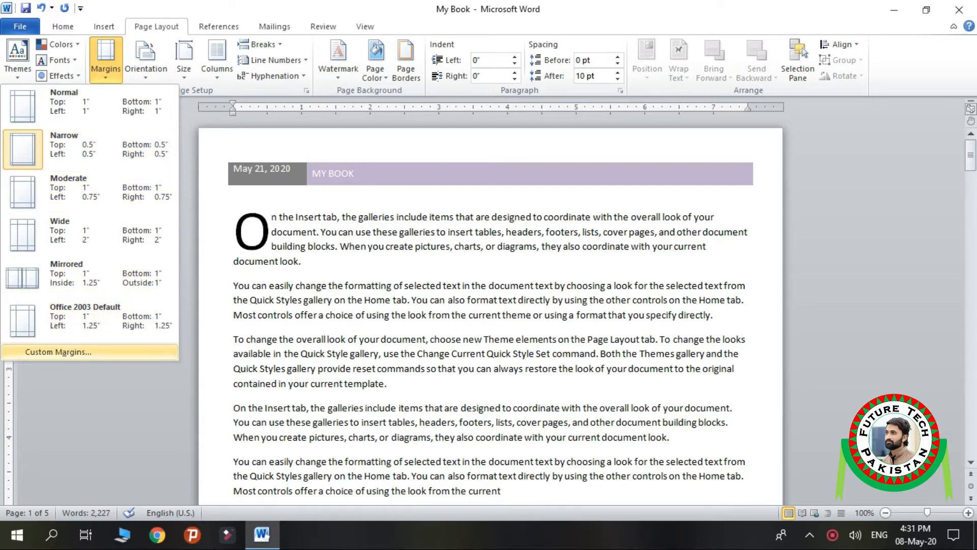
{"action": "left_click", "coordinate": [58, 351]}
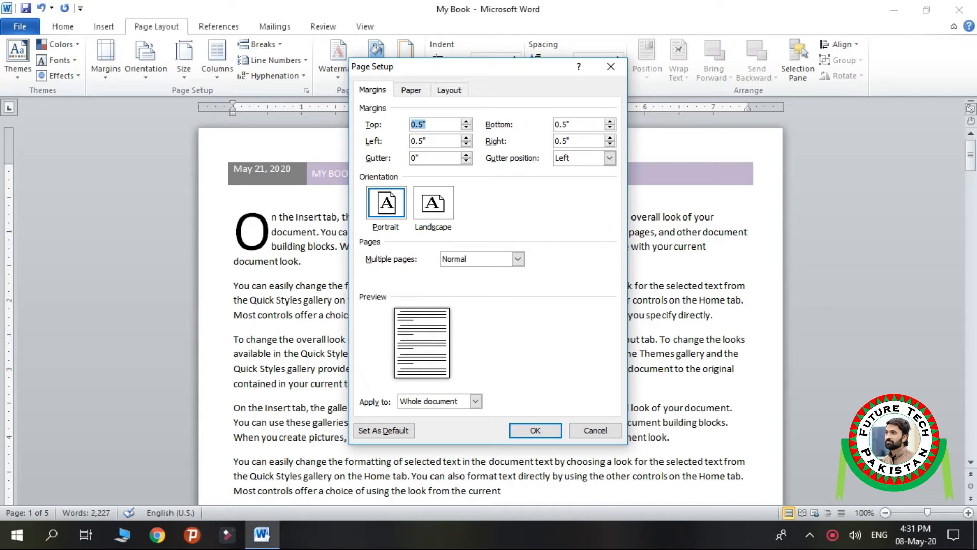
{"action": "left_click", "coordinate": [428, 141]}
{"action": "left_click", "coordinate": [595, 430]}
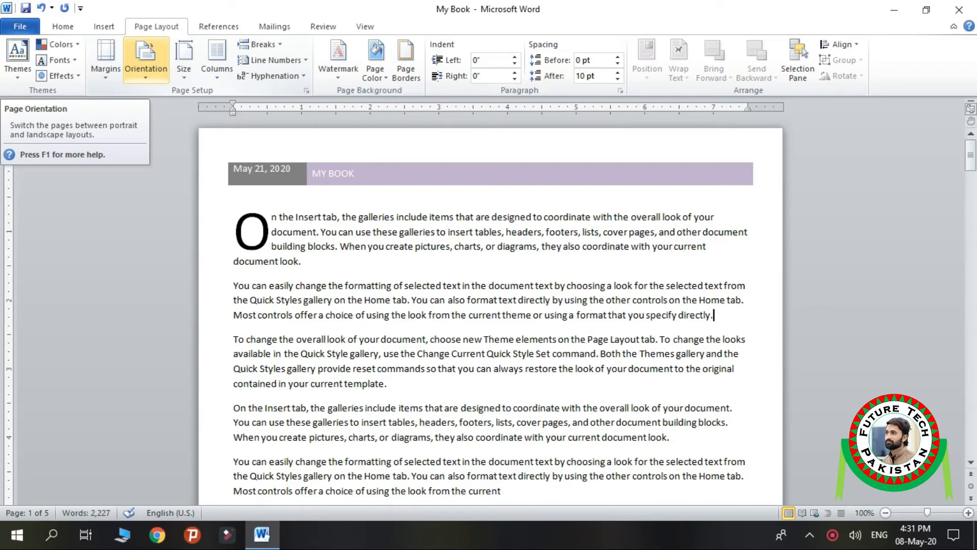
Step: Set the document's page orientation to Portrait
{"action": "left_click", "coordinate": [518, 315]}
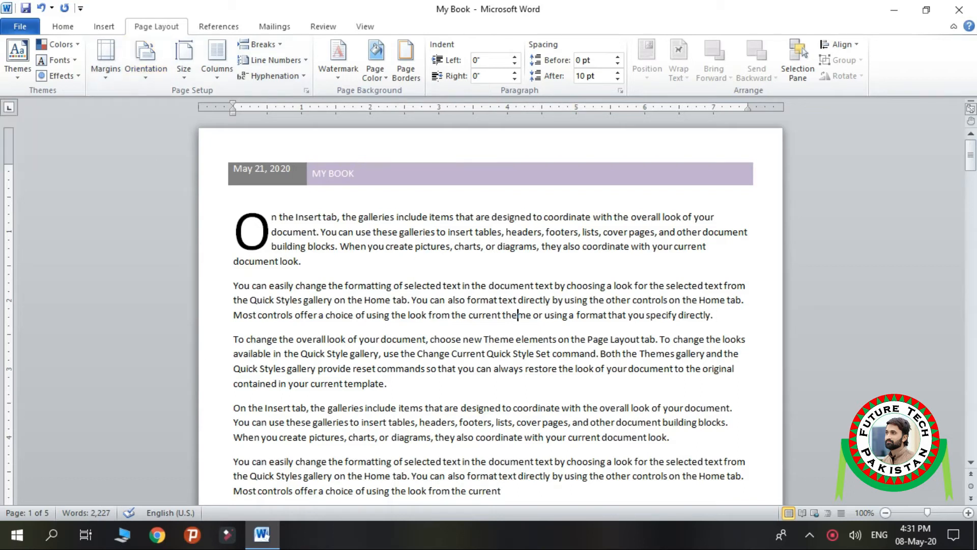
{"action": "scroll", "coordinate": [518, 315], "scroll_direction": "down", "scroll_amount": 4}
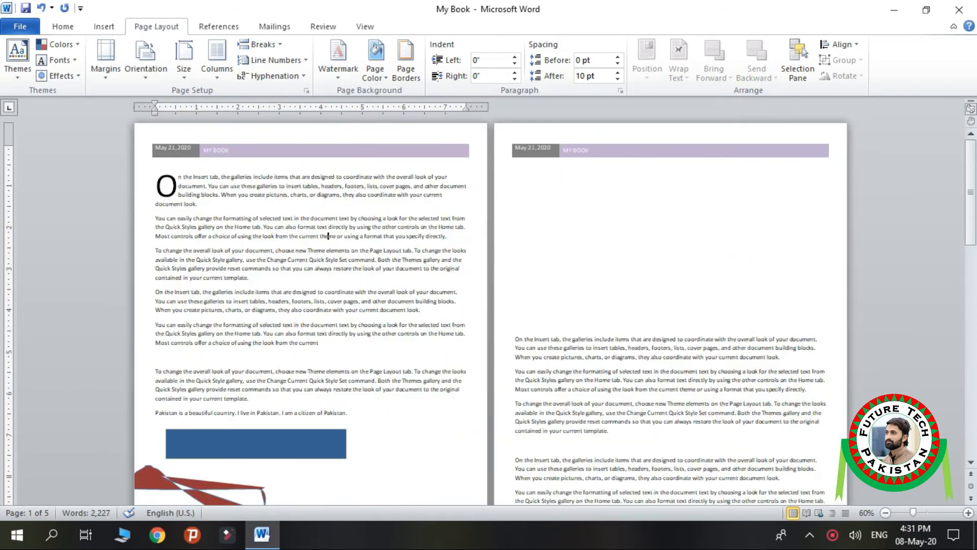
{"action": "scroll", "coordinate": [518, 315], "scroll_direction": "down", "scroll_amount": 1}
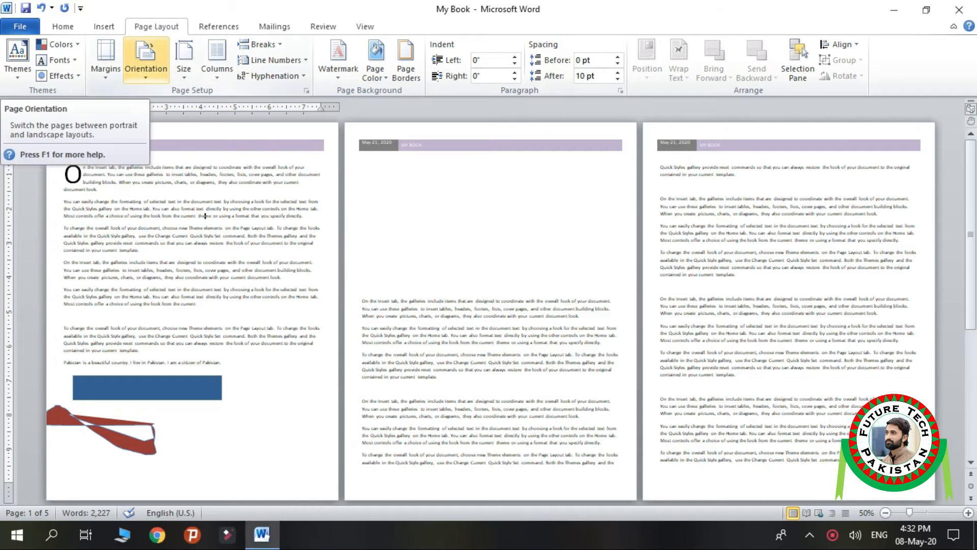
{"action": "left_click", "coordinate": [146, 66]}
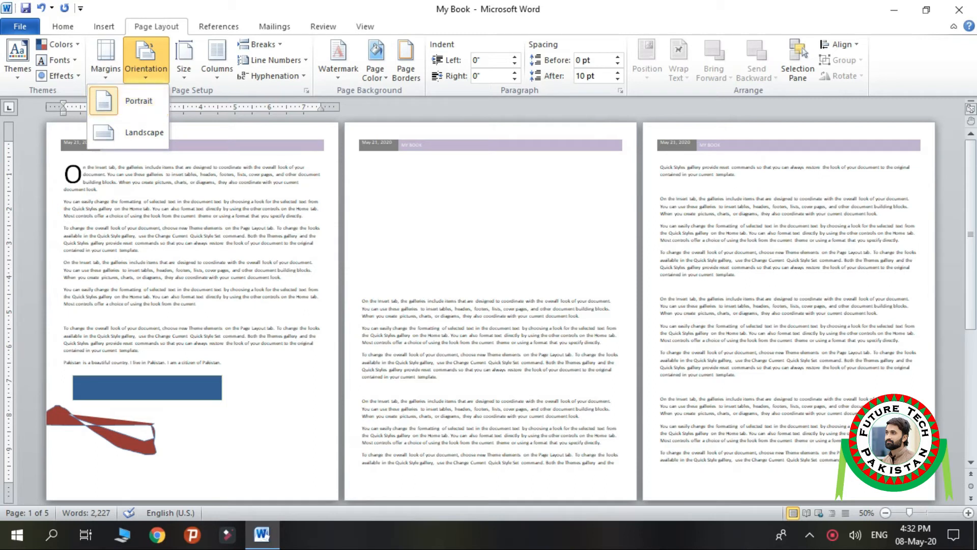
{"action": "left_click", "coordinate": [127, 101]}
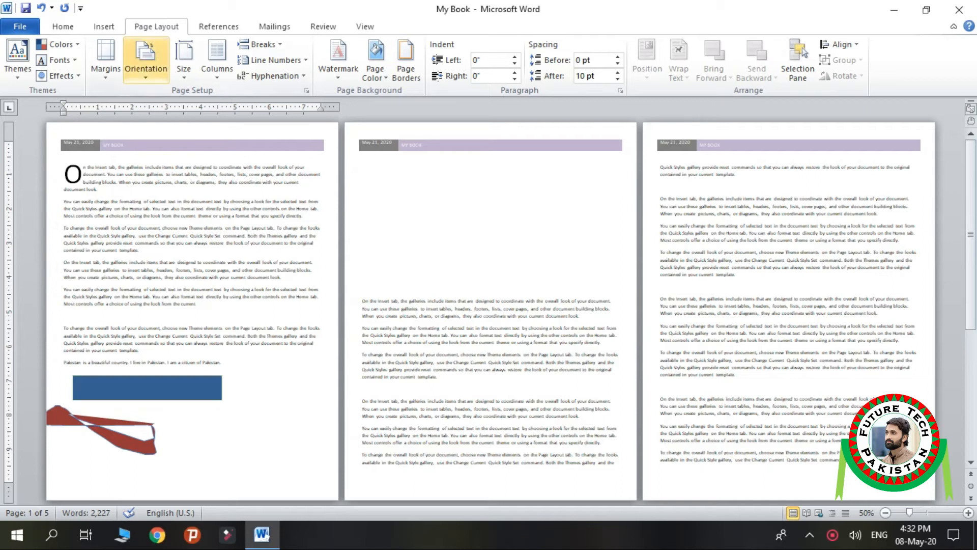
Step: Try the Landscape page orientation on the document and return it to Portrait
{"action": "left_click", "coordinate": [146, 63]}
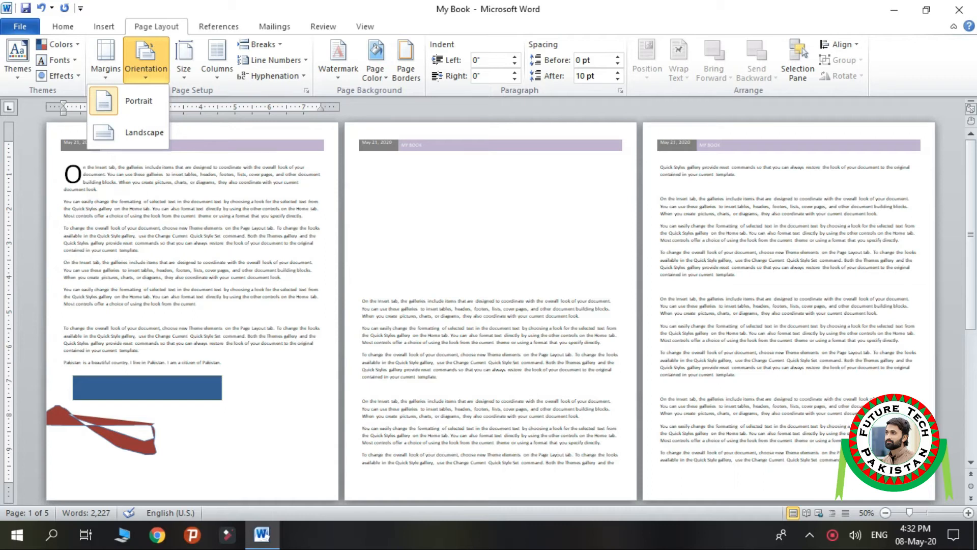
{"action": "left_click", "coordinate": [137, 132]}
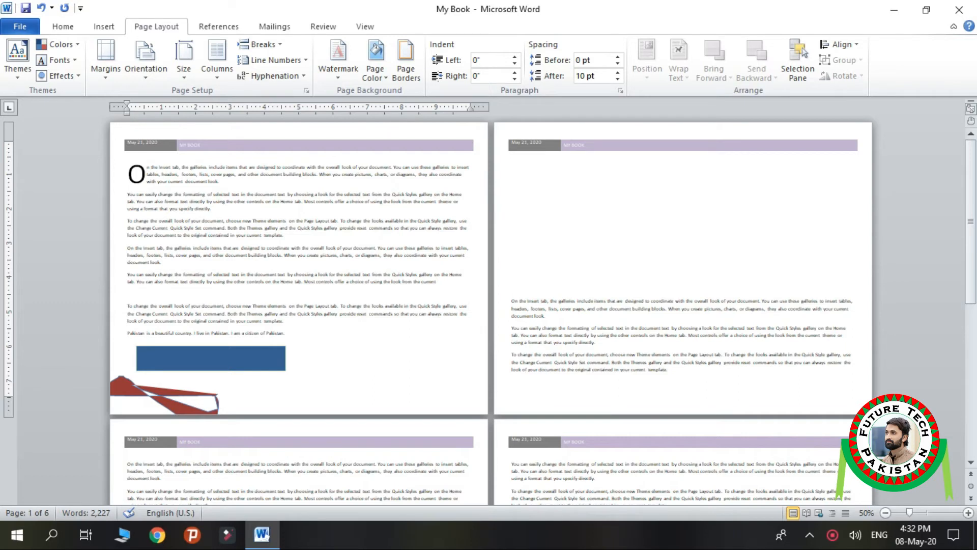
{"action": "left_click", "coordinate": [146, 60]}
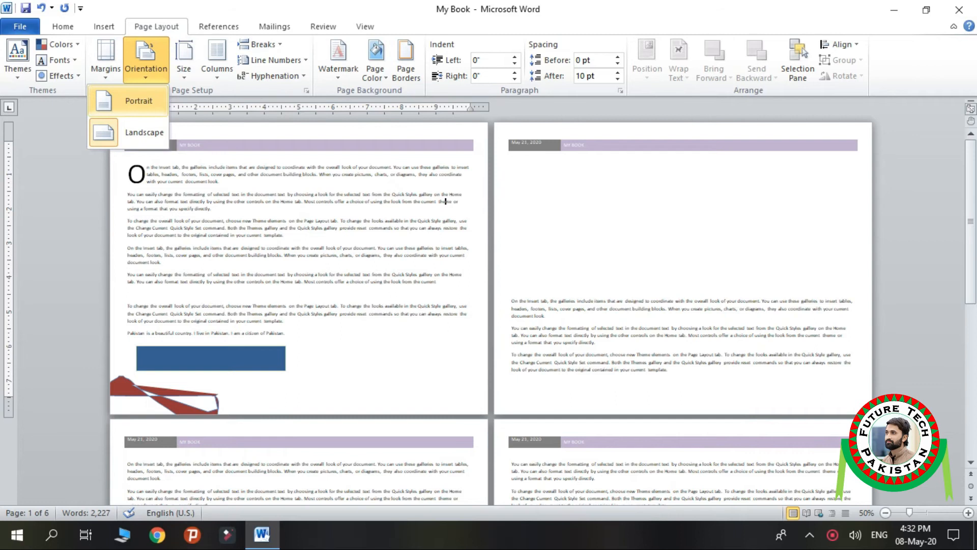
{"action": "left_click", "coordinate": [135, 100]}
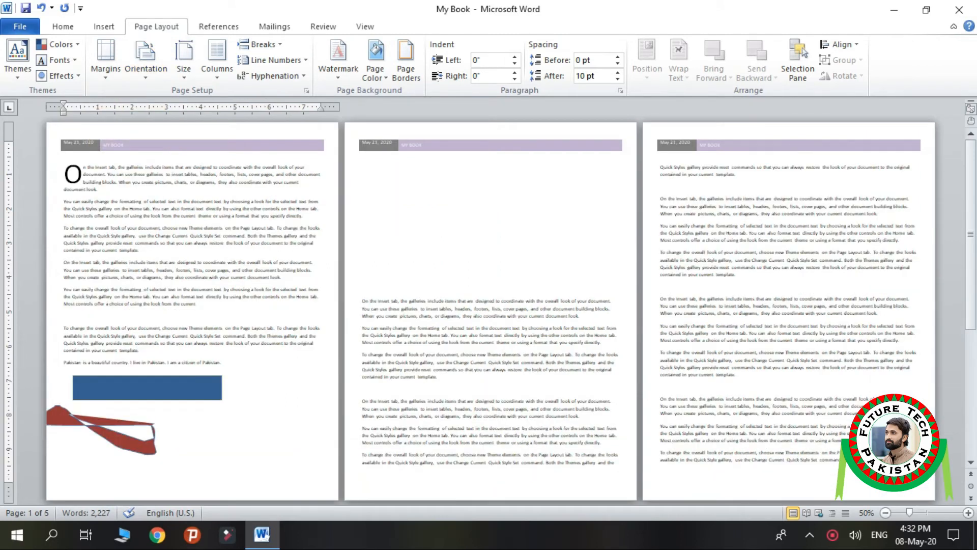
Step: Look through the preset paper sizes available for the document, from Letter to B5 (JIS)
{"action": "scroll", "coordinate": [205, 215], "scroll_direction": "down", "scroll_amount": 1}
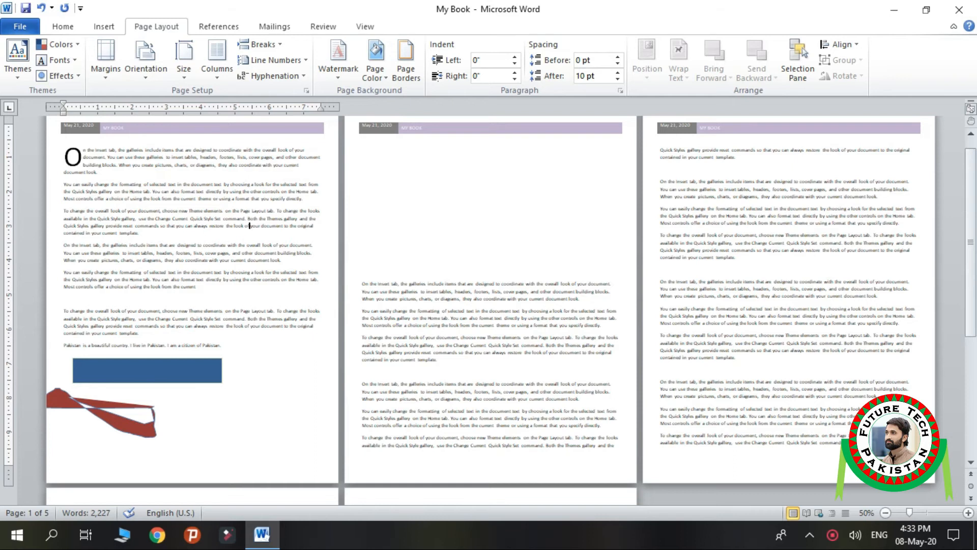
{"action": "scroll", "coordinate": [489, 306], "scroll_direction": "up", "scroll_amount": 3}
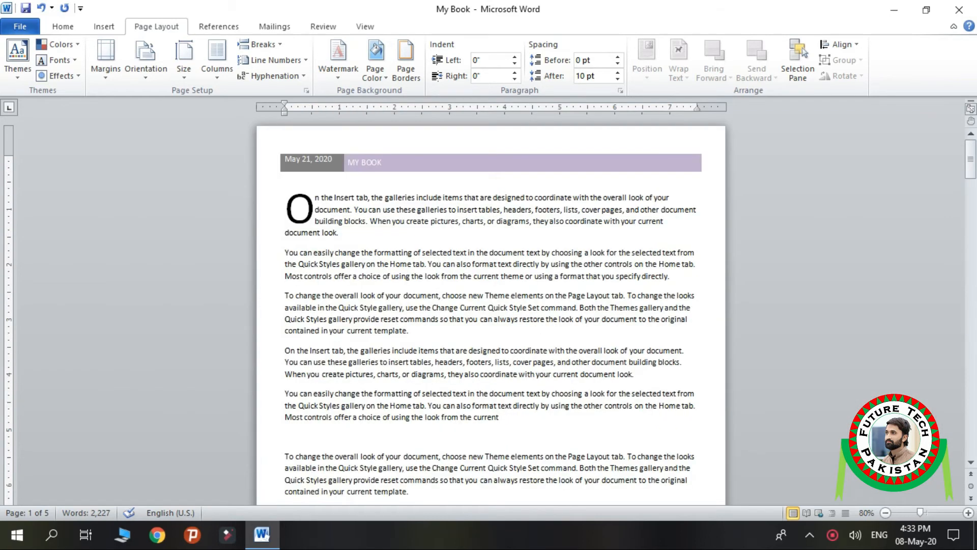
{"action": "left_click", "coordinate": [184, 60]}
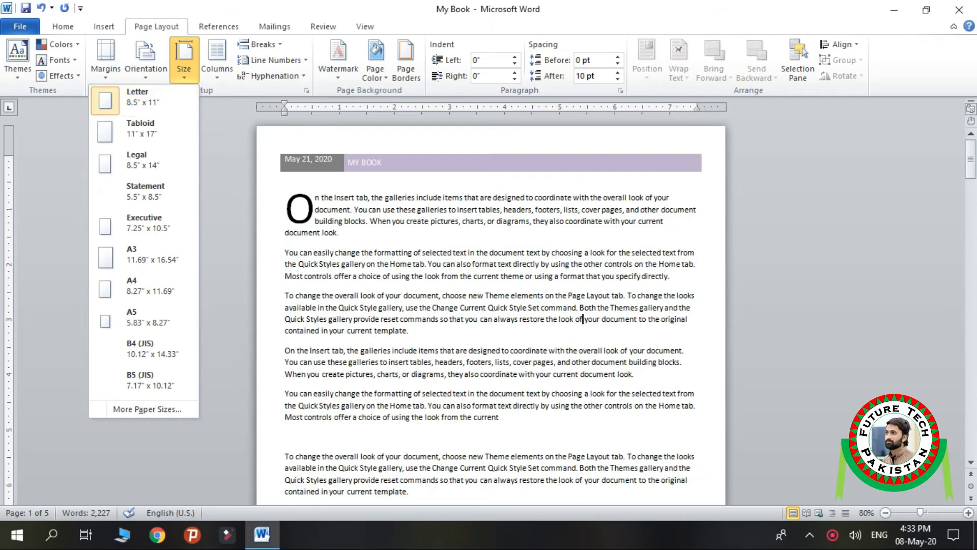
{"action": "scroll", "coordinate": [491, 315], "scroll_direction": "down", "scroll_amount": 8}
{"action": "scroll", "coordinate": [491, 316], "scroll_direction": "up", "scroll_amount": 8}
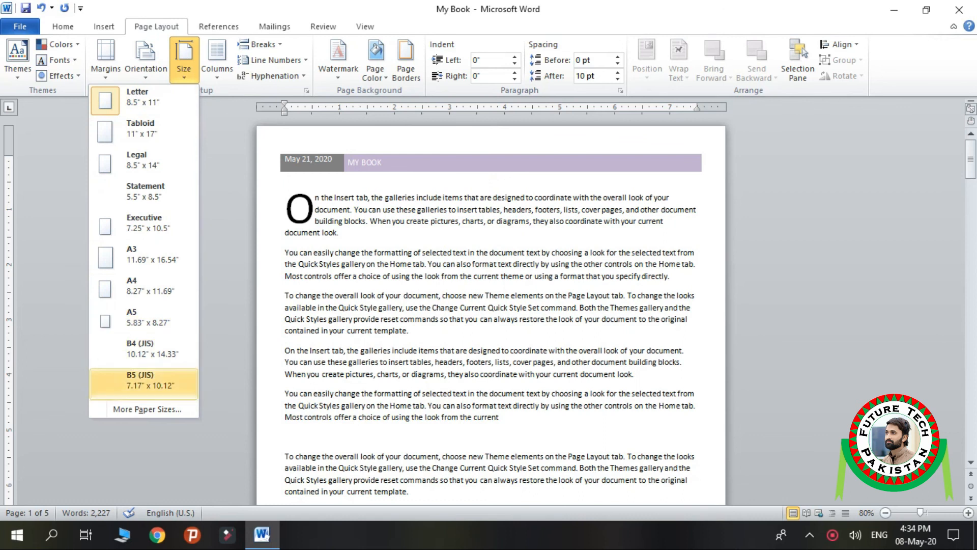
Step: Examine the paper size choices in Page Setup and accept the dialog with Letter kept for the whole document
{"action": "left_click", "coordinate": [147, 408]}
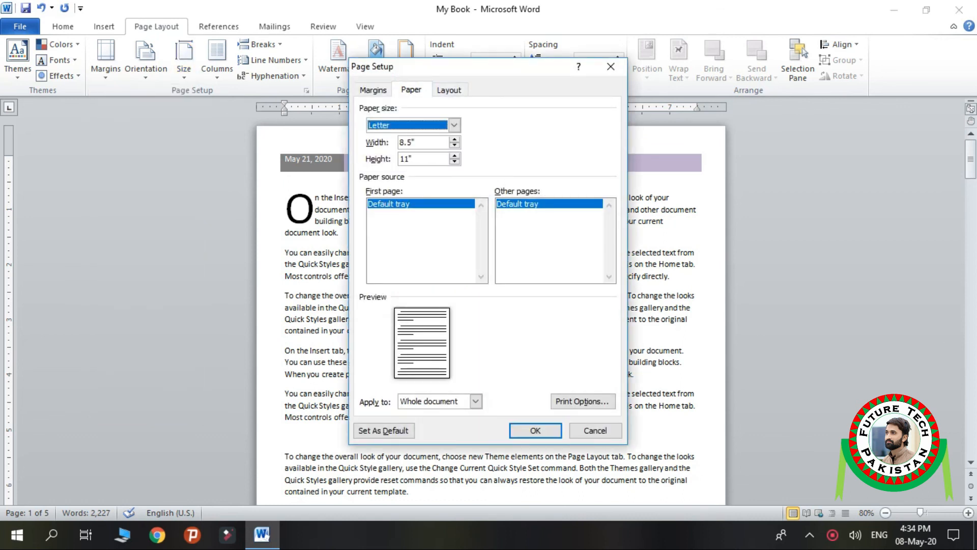
{"action": "left_click", "coordinate": [454, 125]}
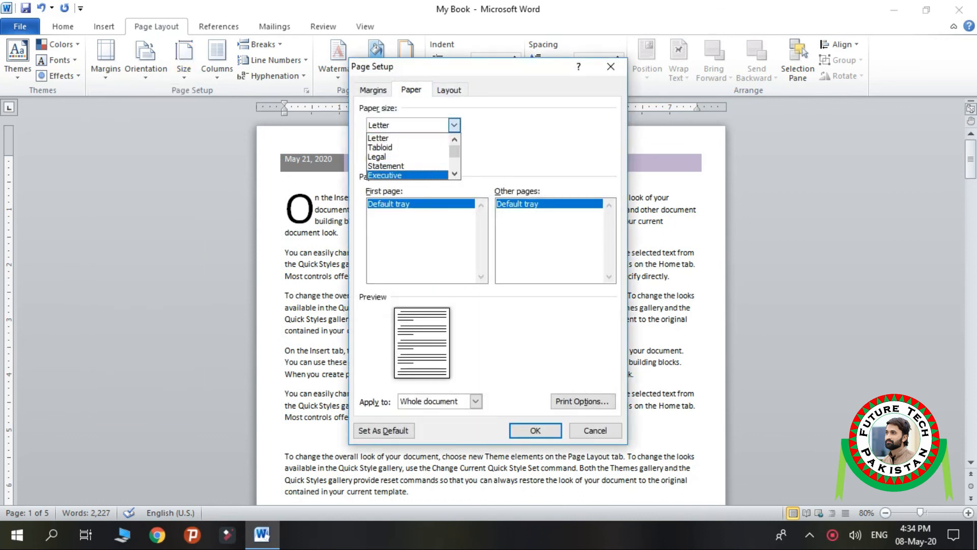
{"action": "scroll", "coordinate": [408, 166], "scroll_direction": "down", "scroll_amount": 4}
{"action": "scroll", "coordinate": [408, 166], "scroll_direction": "up", "scroll_amount": 6}
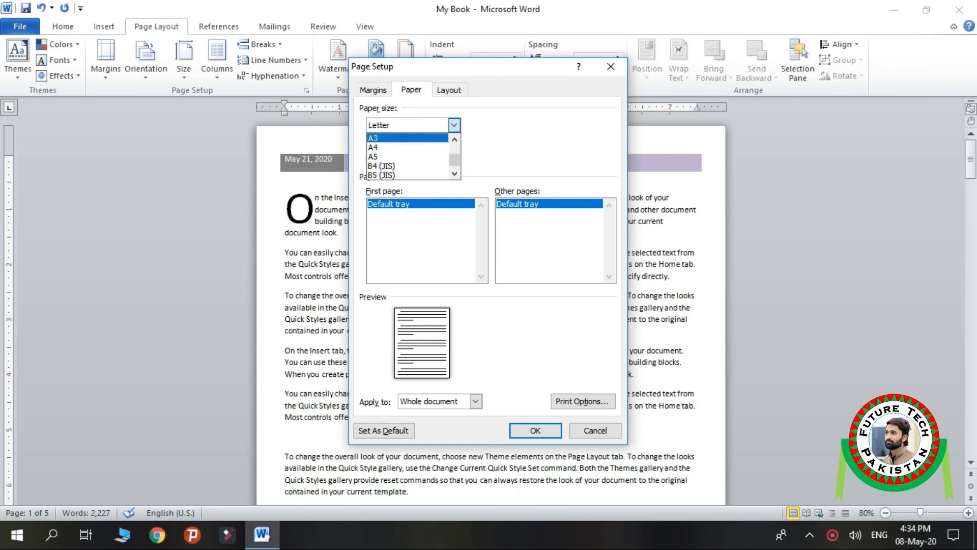
{"action": "key", "text": "Escape"}
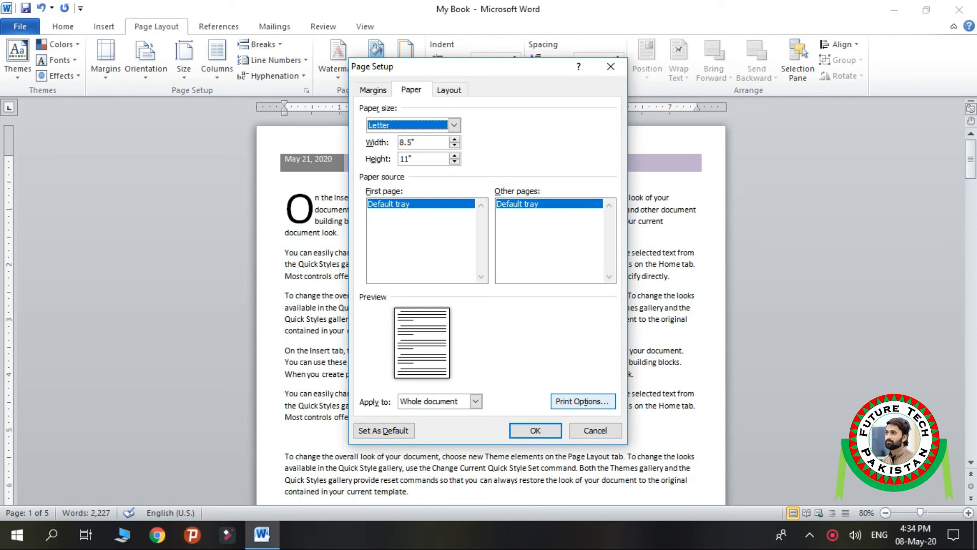
{"action": "left_click", "coordinate": [536, 430]}
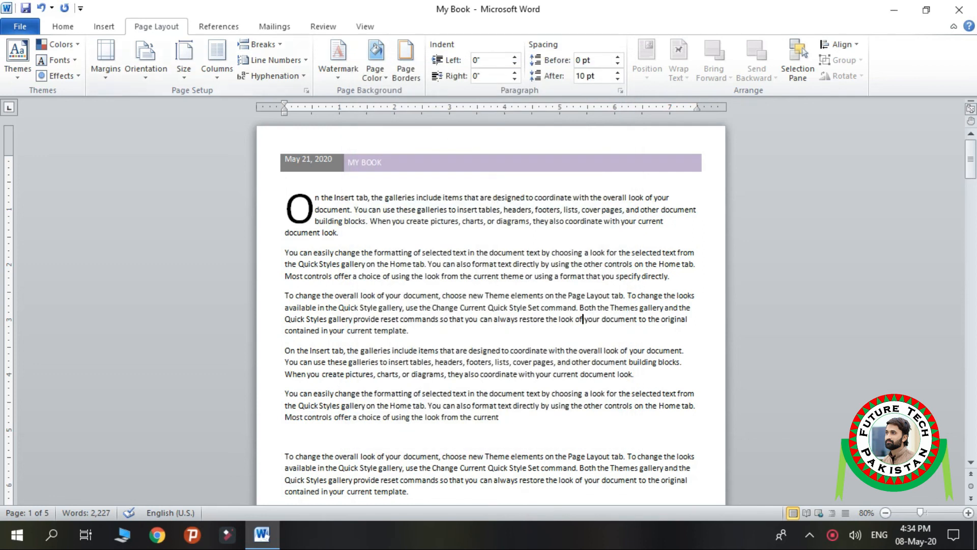